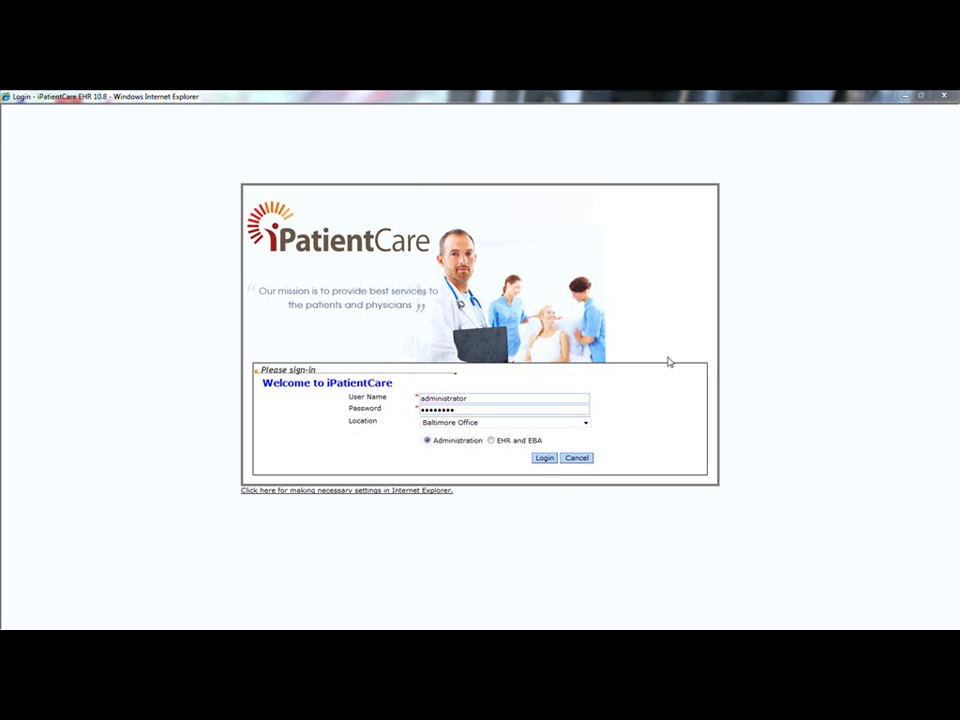
- Sign in to Administration for the Baltimore Office and open the billing Collection Setup
click(549, 459)
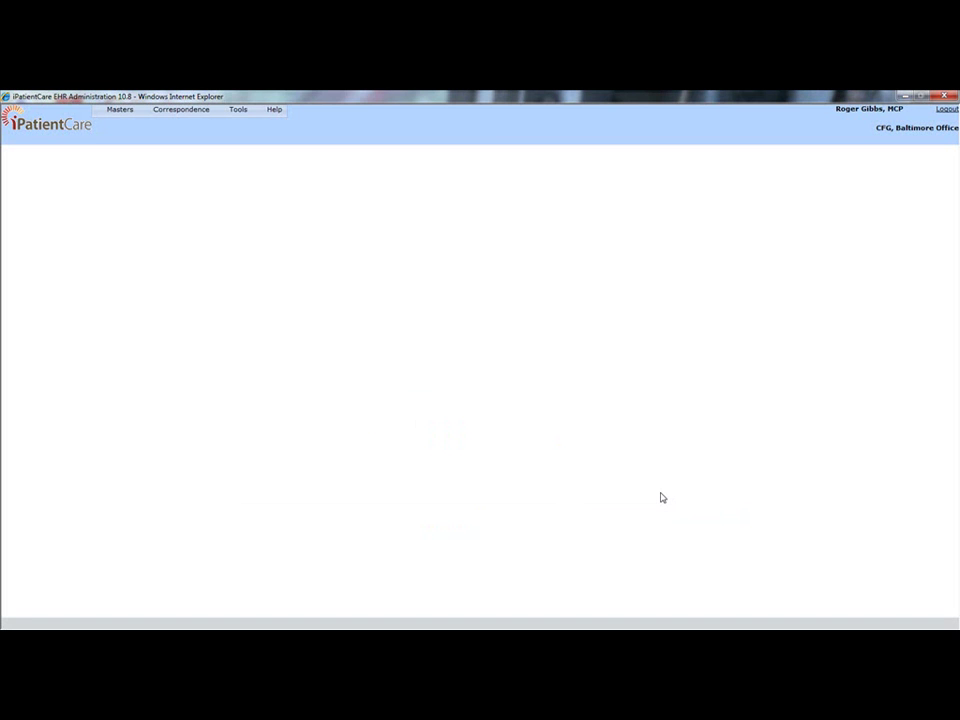
click(117, 112)
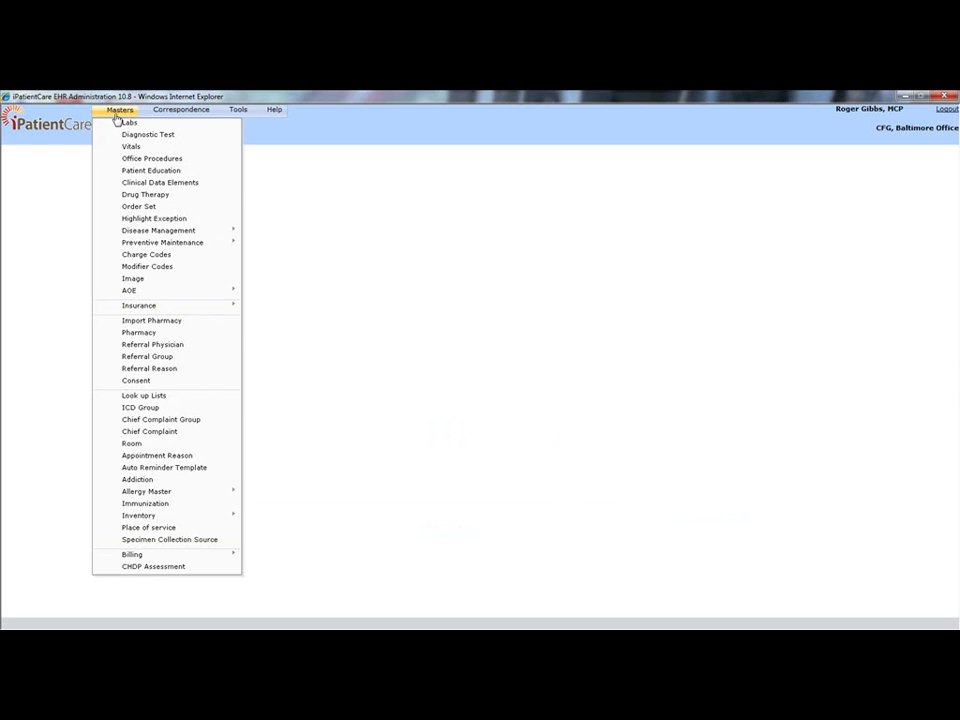
mouse_move(197, 556)
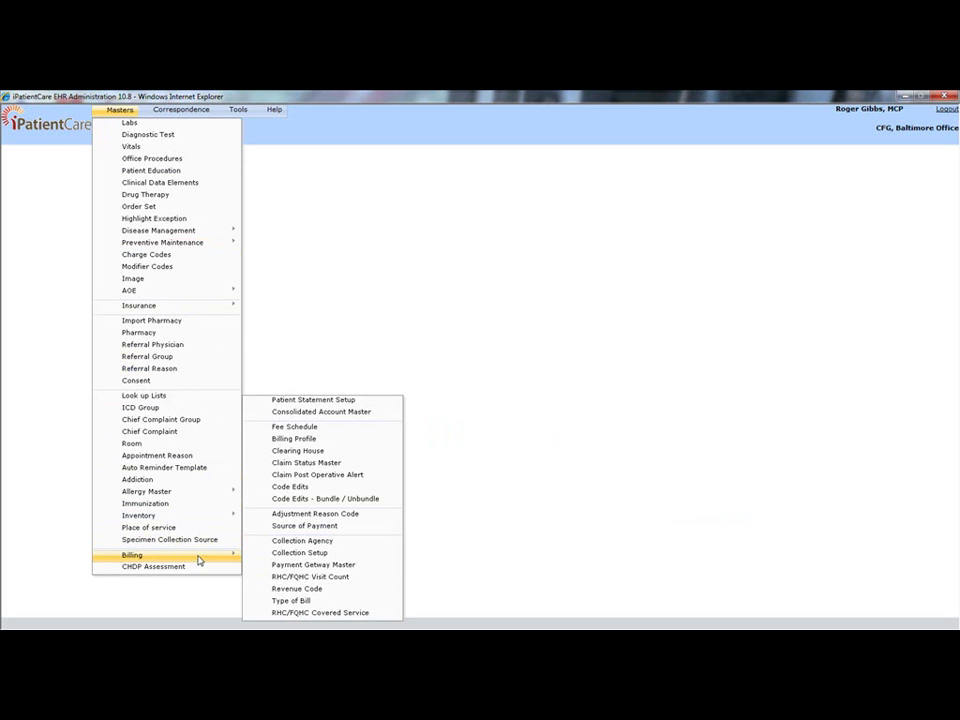
click(268, 555)
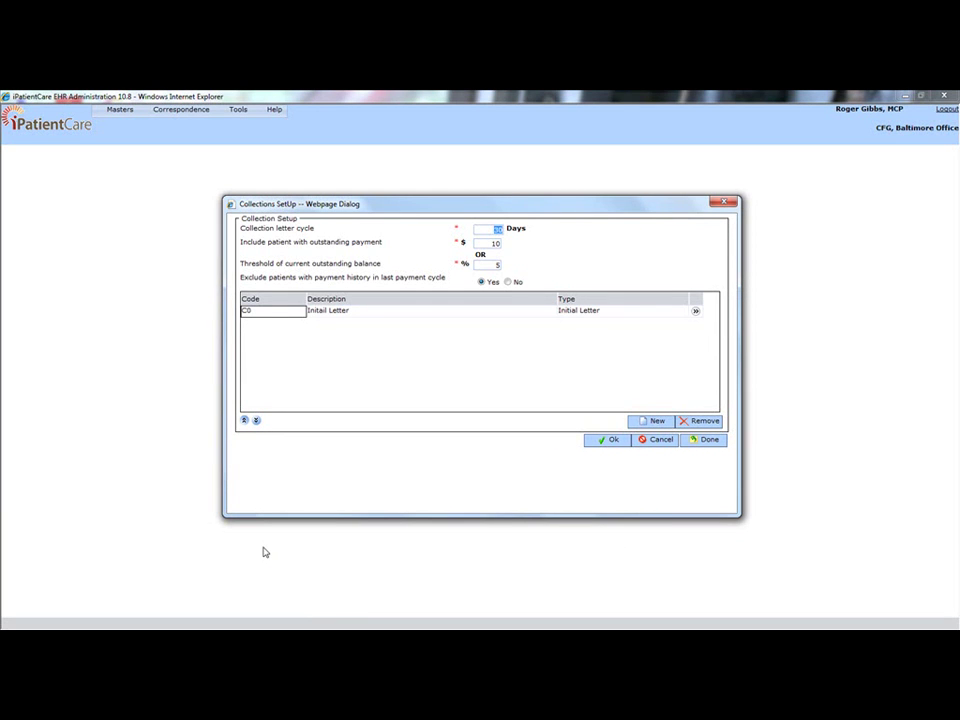
- Set the outstanding payment for including patients to $15 and choose Yes for excluding patients with payment history in the last payment cycle
key(Tab)
text(15)
click(508, 282)
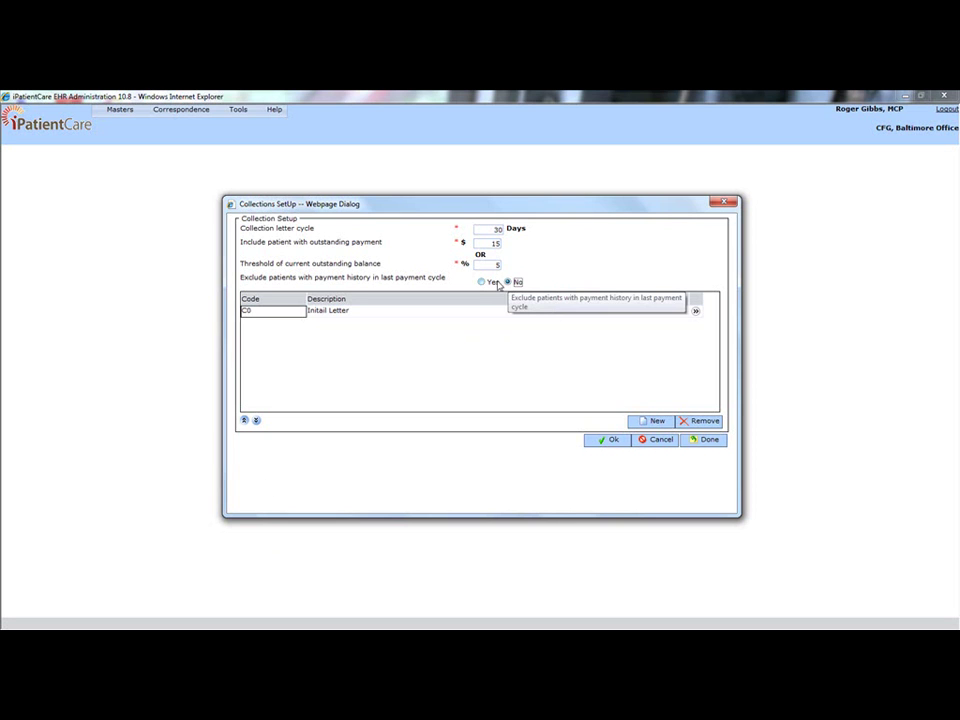
click(481, 283)
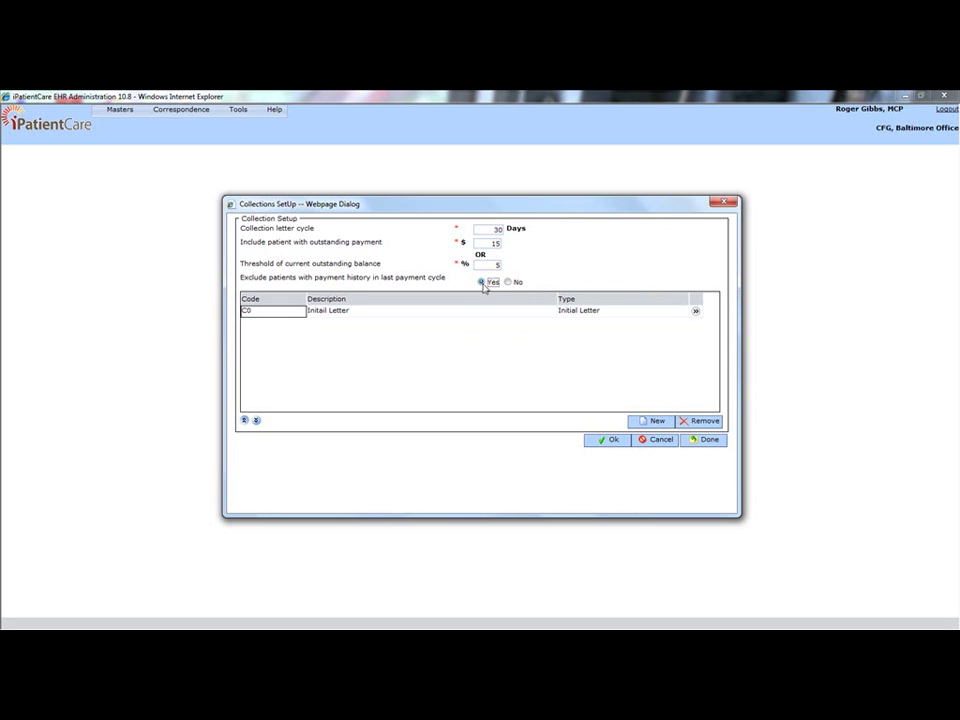
- Add a collection letter with code C1, description "2nd Letter" and type 2nd Collection Letter, and save the setup
click(645, 422)
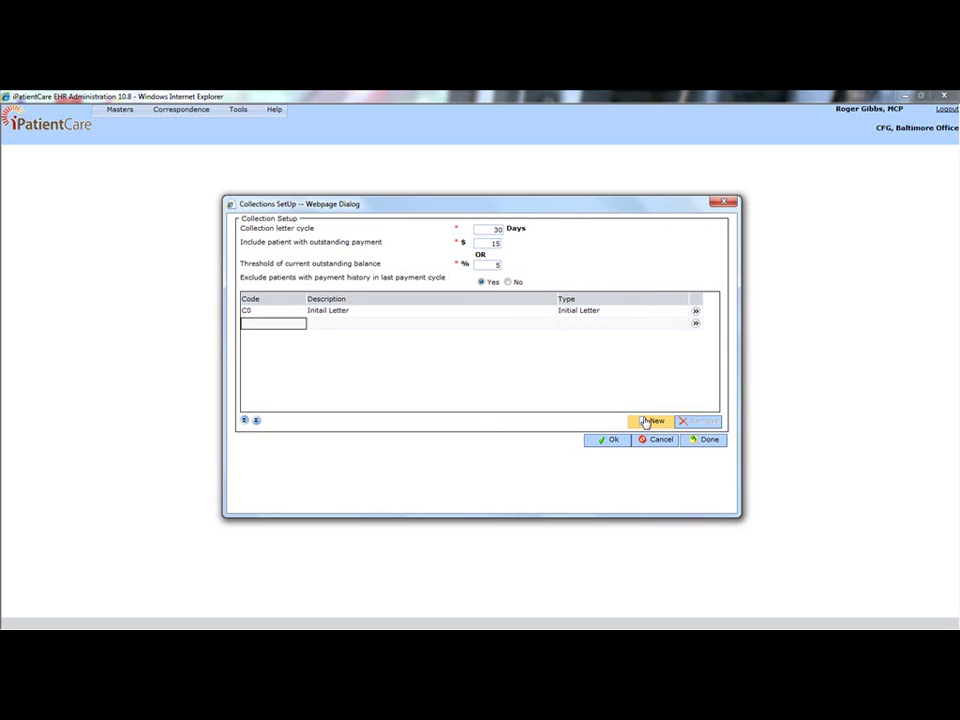
text(C1)
key(Tab)
text(2nd Letter)
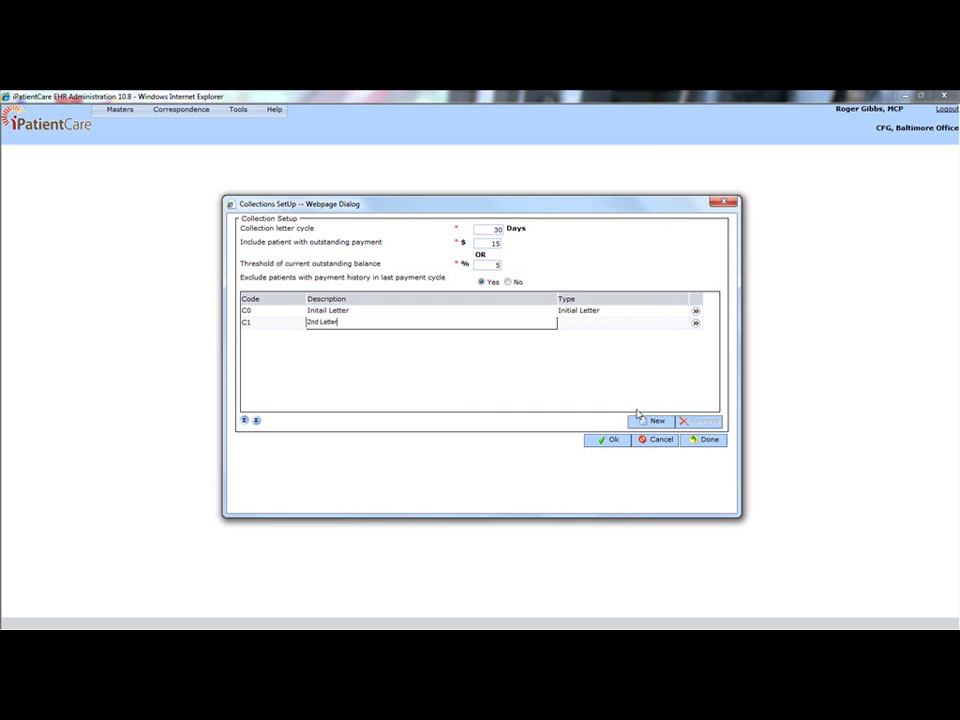
key(Tab)
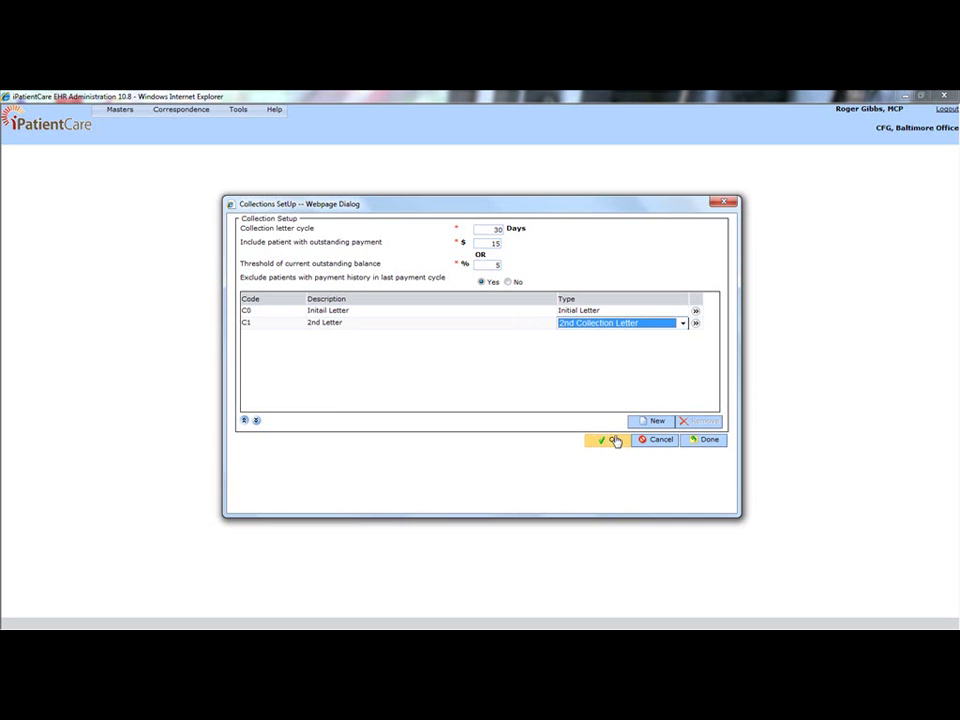
click(613, 442)
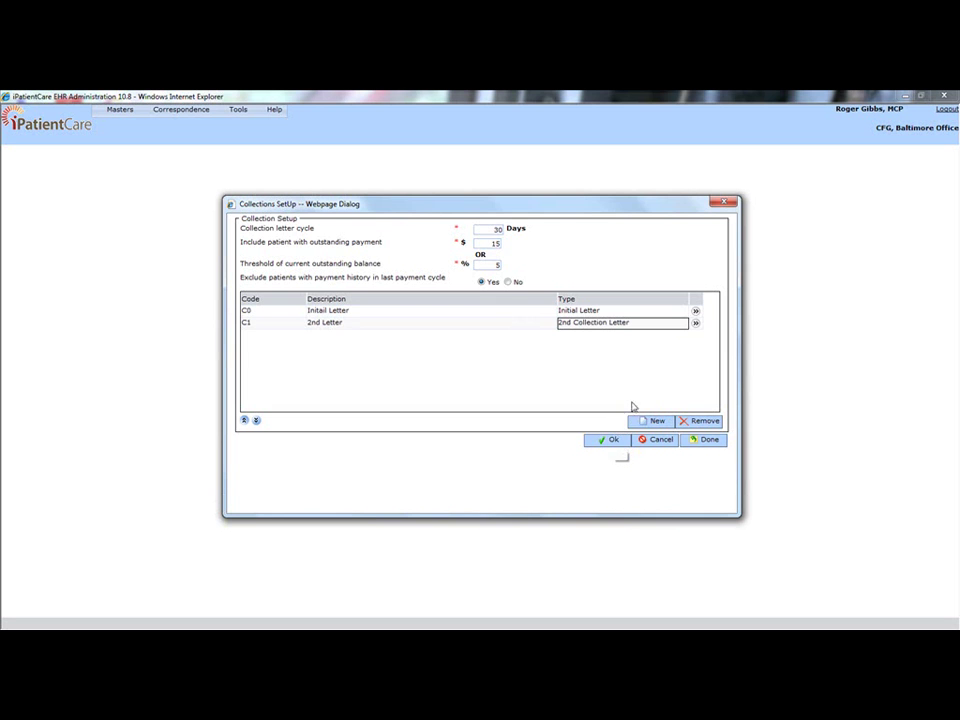
- View the letter template attached to code C0, then close it and the collection setup
click(696, 313)
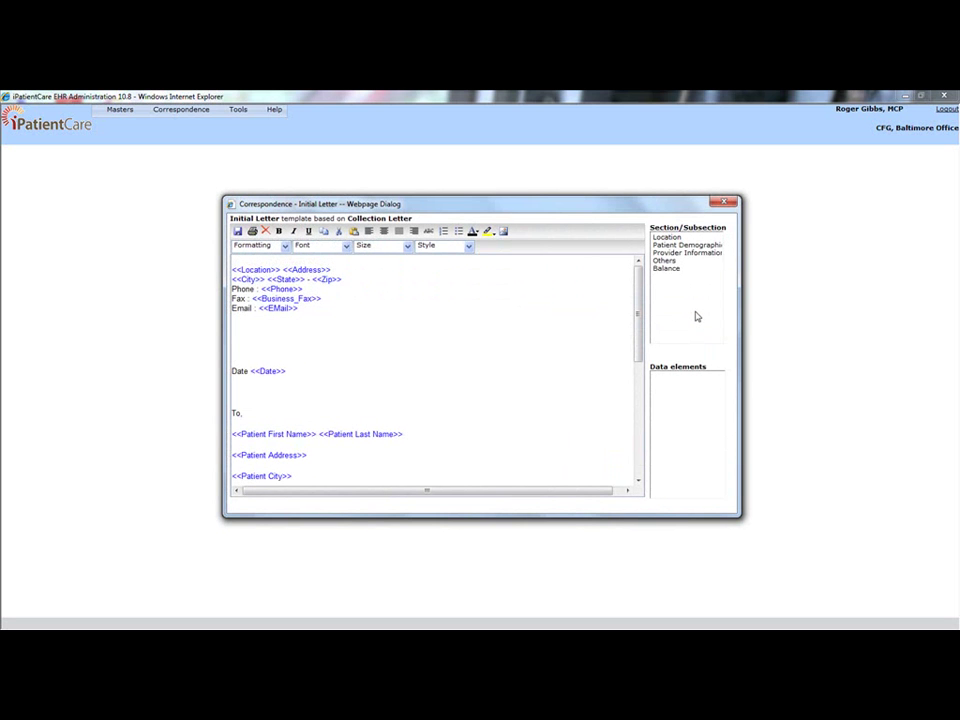
click(722, 203)
click(722, 204)
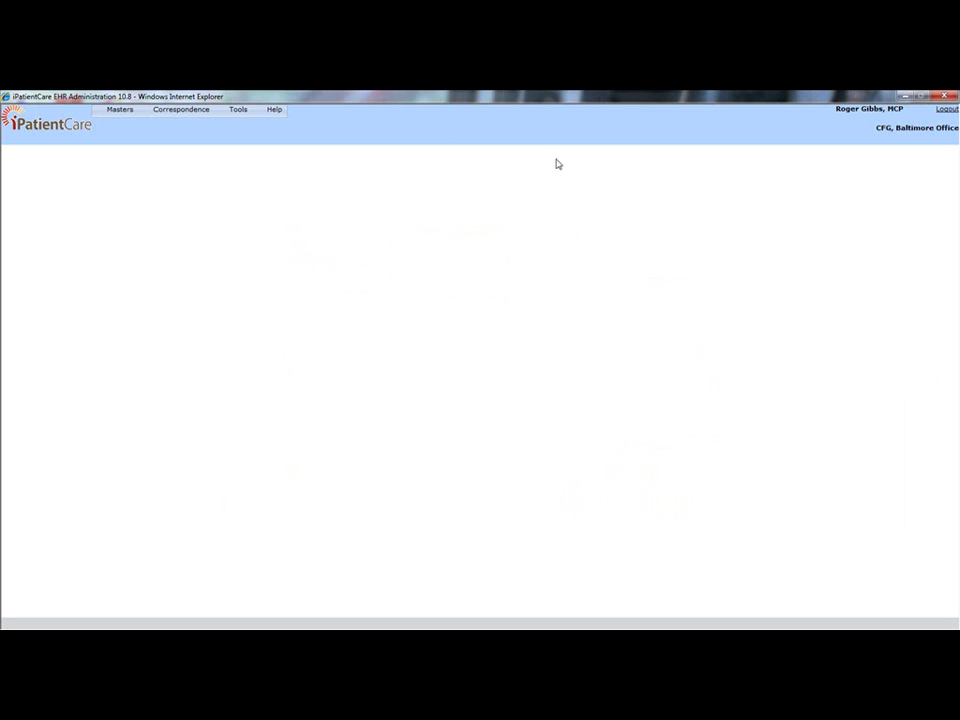
- Add the physician's name below the email line of the Initial Letter correspondence template and save it
click(188, 111)
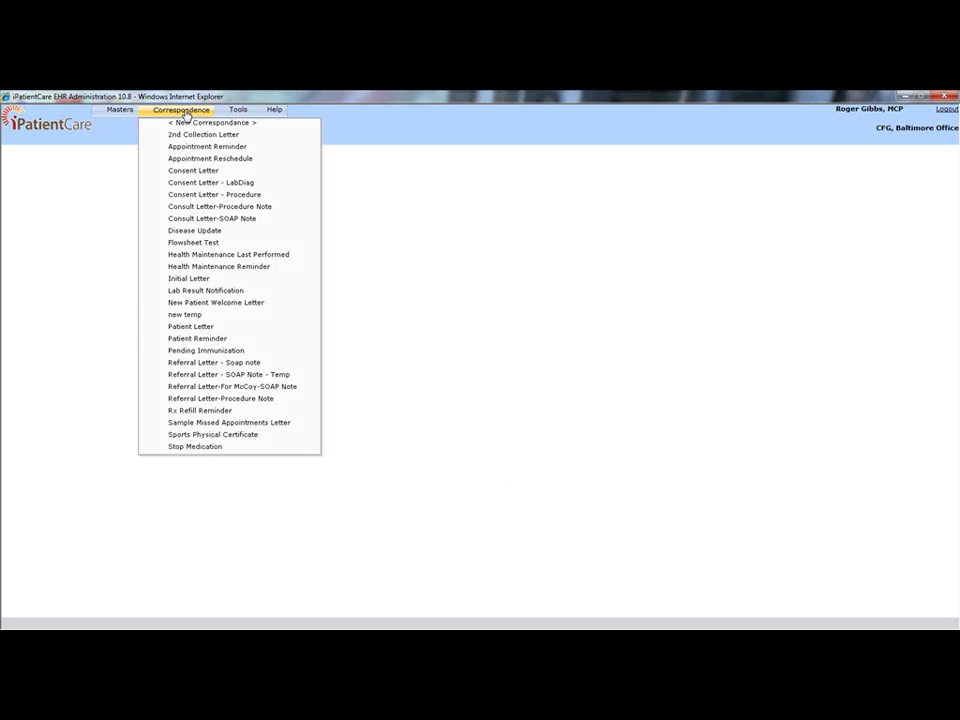
click(193, 279)
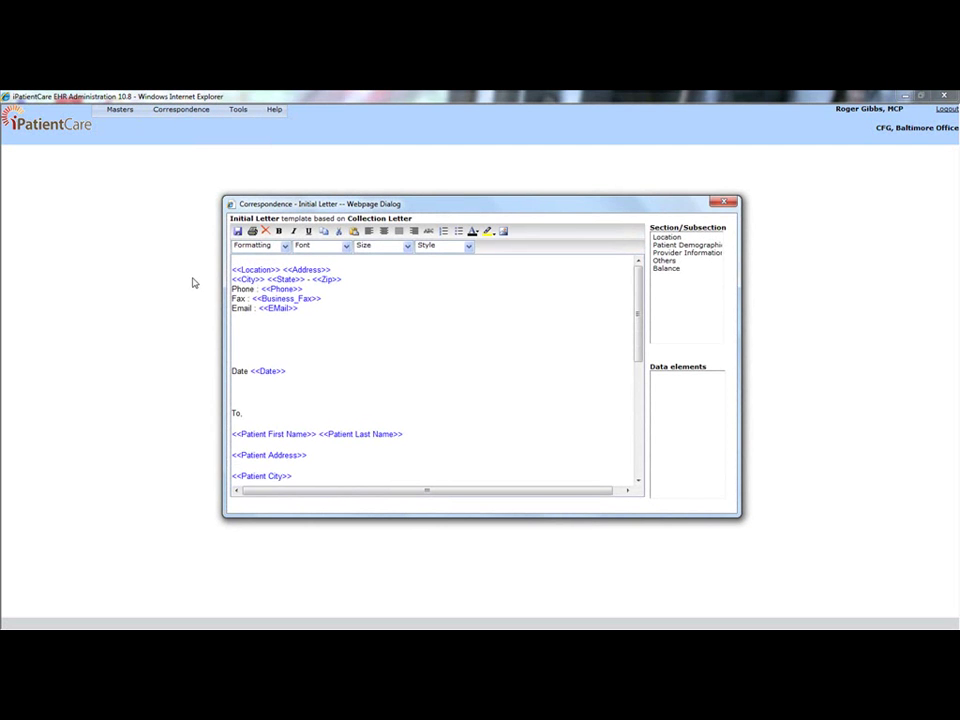
click(266, 341)
text(John Smith, MD)
click(238, 233)
- Create a correspondence template named "3rd Collection Notice" with base structure Collection Letter and contents copied from Initial Letter
click(192, 110)
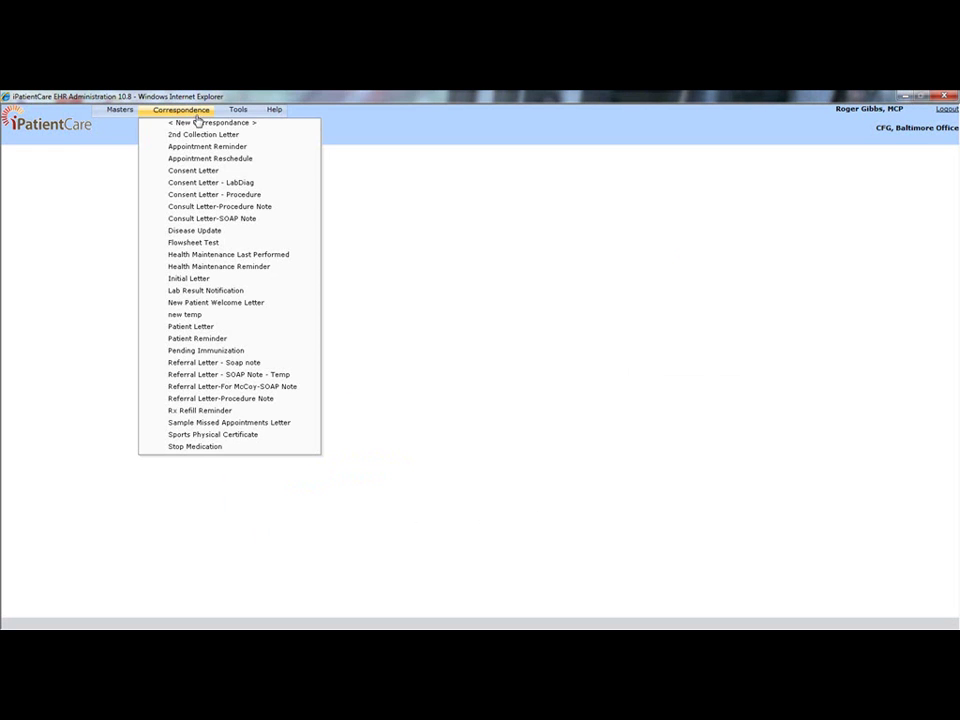
click(197, 124)
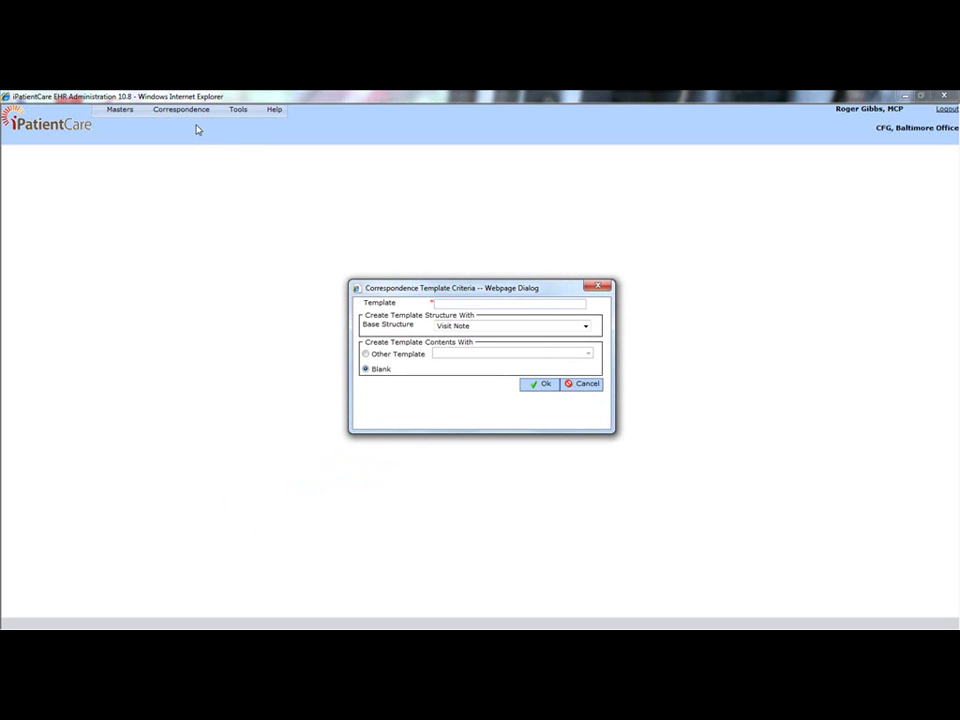
text(3rd Collection Notice)
click(585, 326)
click(586, 360)
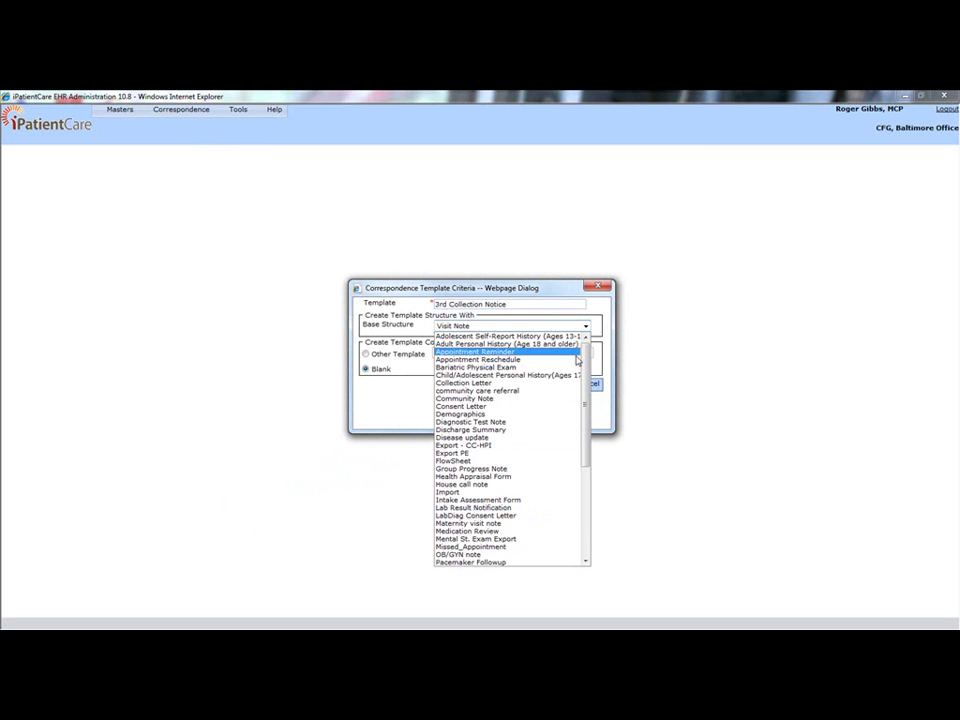
click(523, 385)
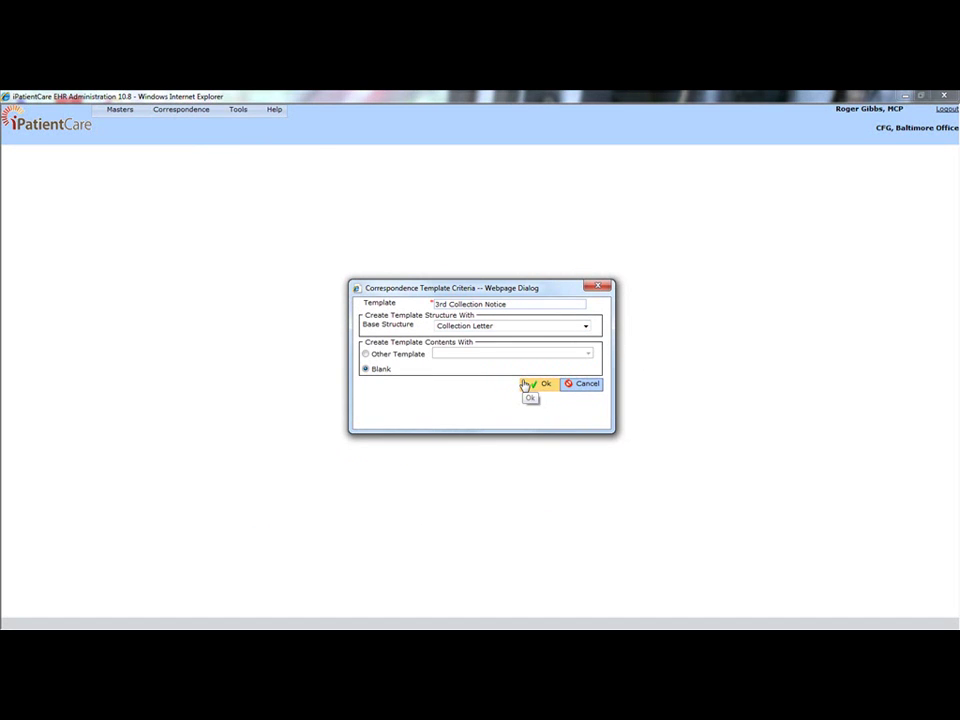
click(381, 357)
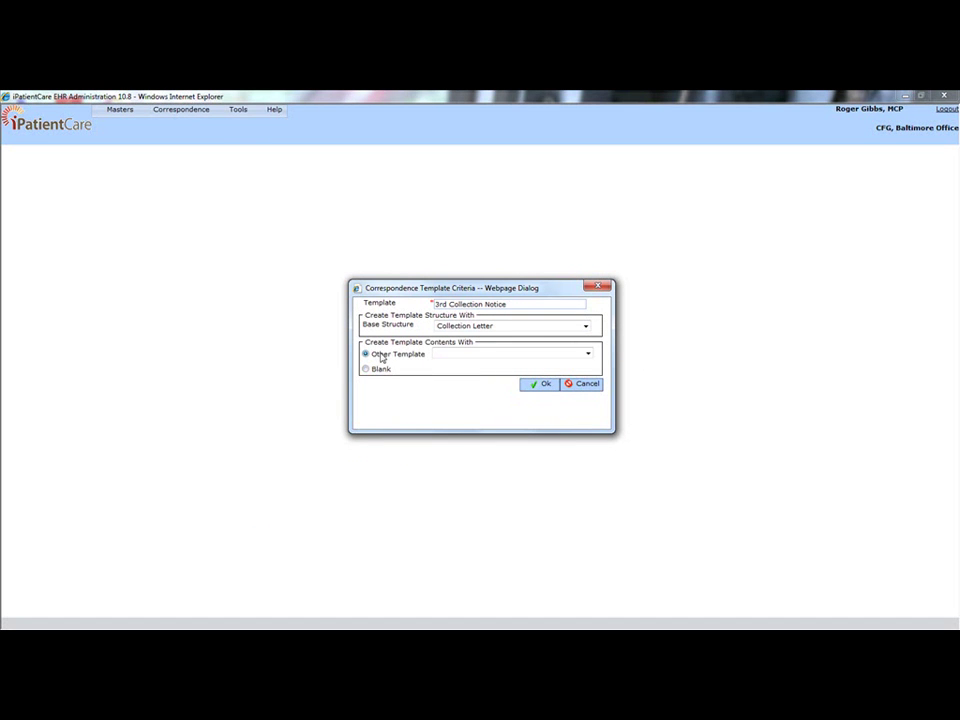
click(587, 354)
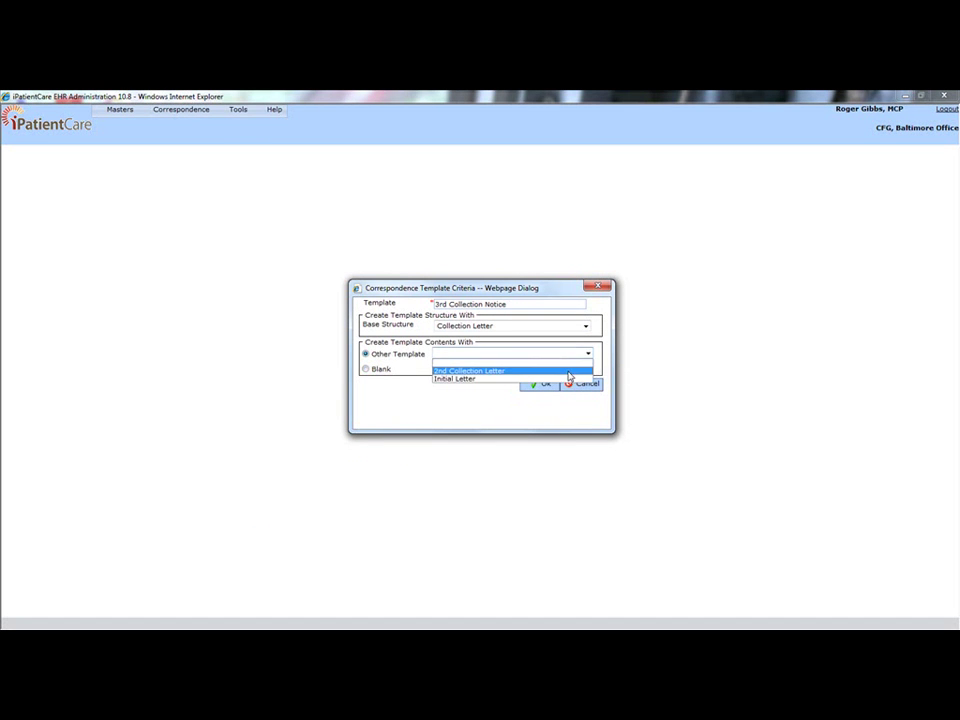
click(563, 380)
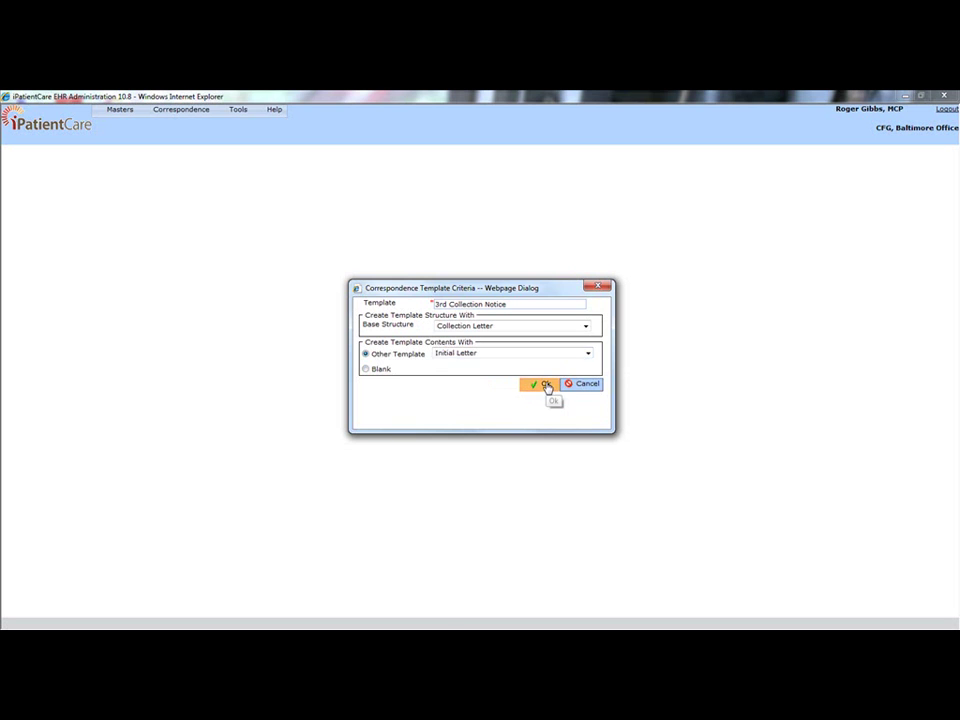
click(546, 386)
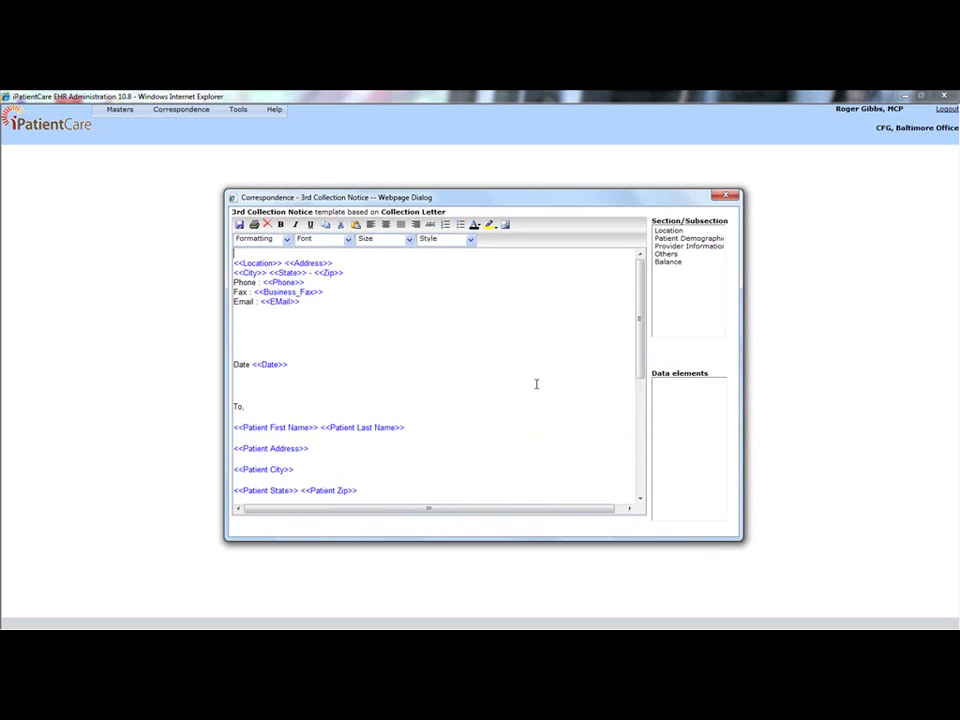
- Replace "Initial" with "Third" in the subject line of the 3rd Collection Notice template
scroll(520, 395, down, 5)
double_click(397, 341)
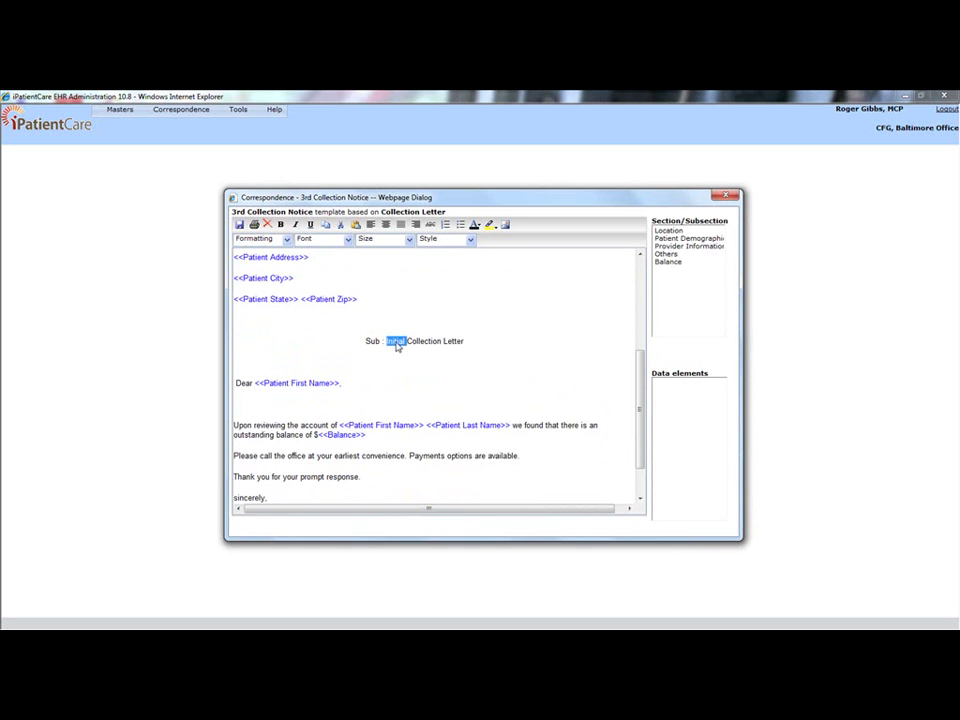
text(Third)
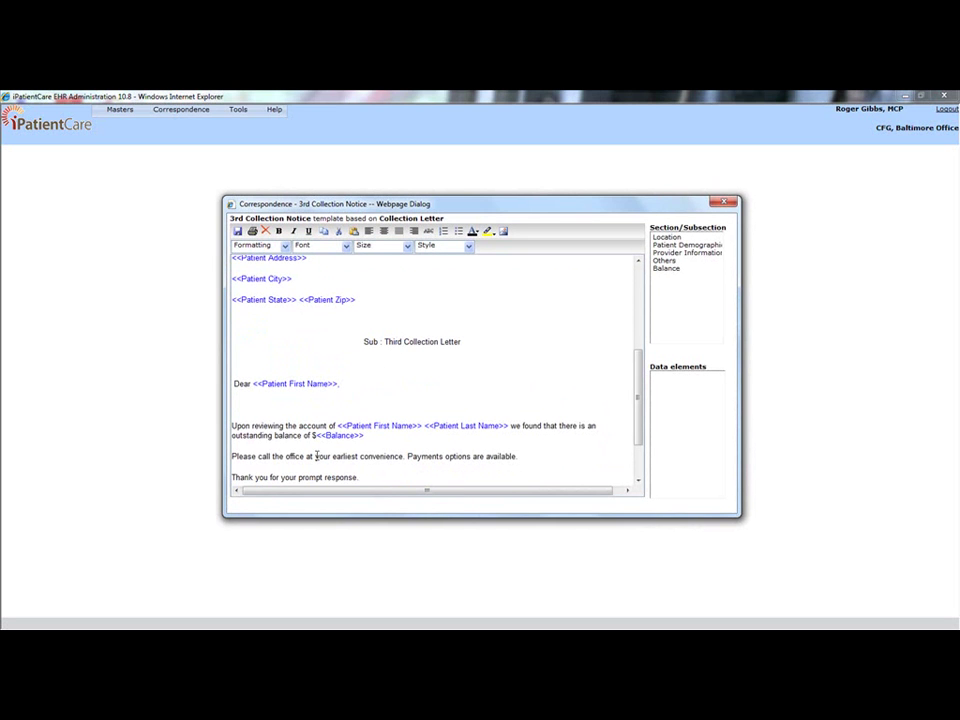
- Insert the Location data element followed by "at" before "your earliest convenience" in the letter body and save the template
click(662, 239)
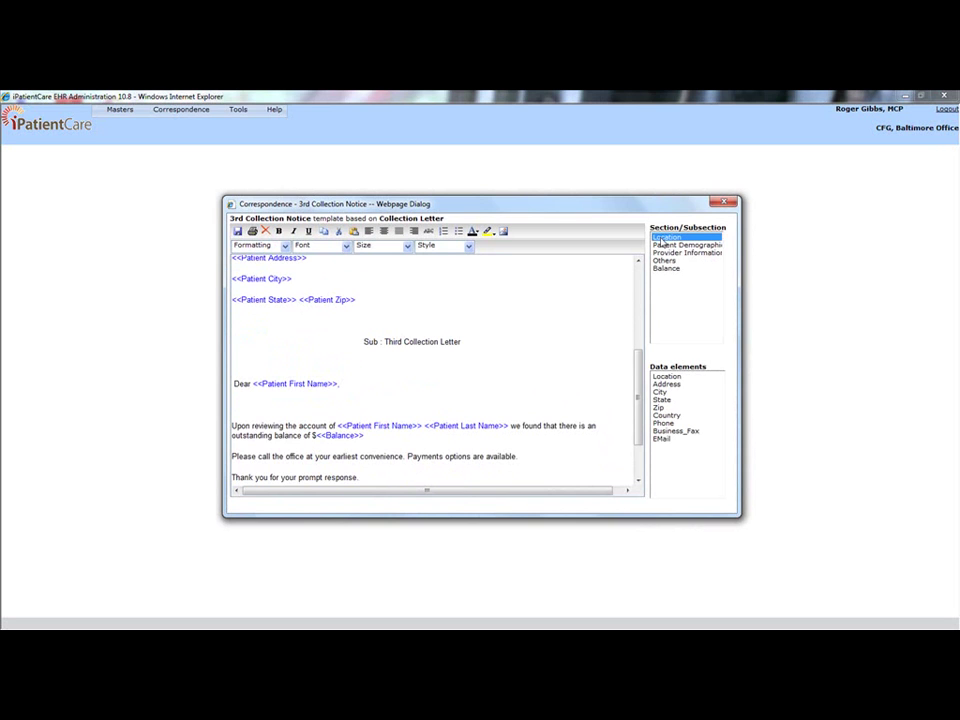
double_click(674, 377)
text(a)
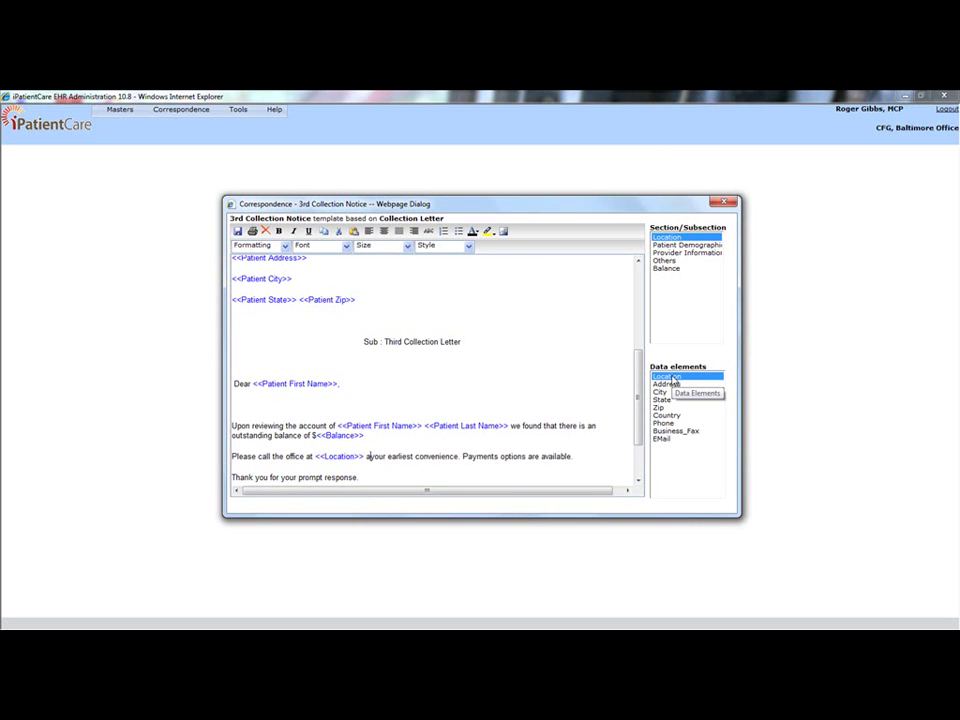
text(t)
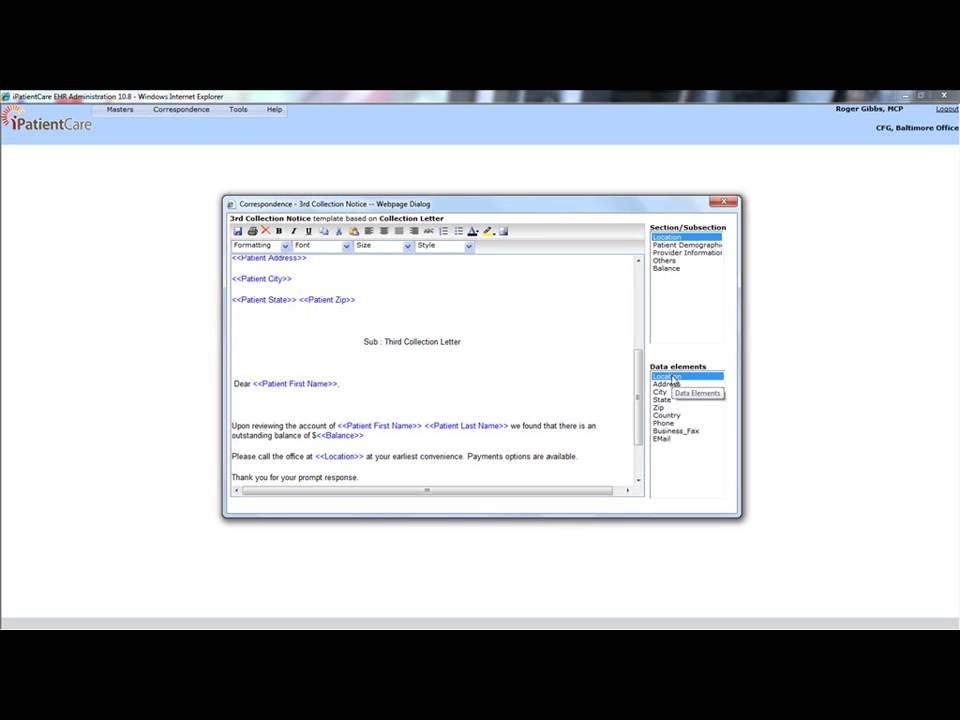
click(237, 232)
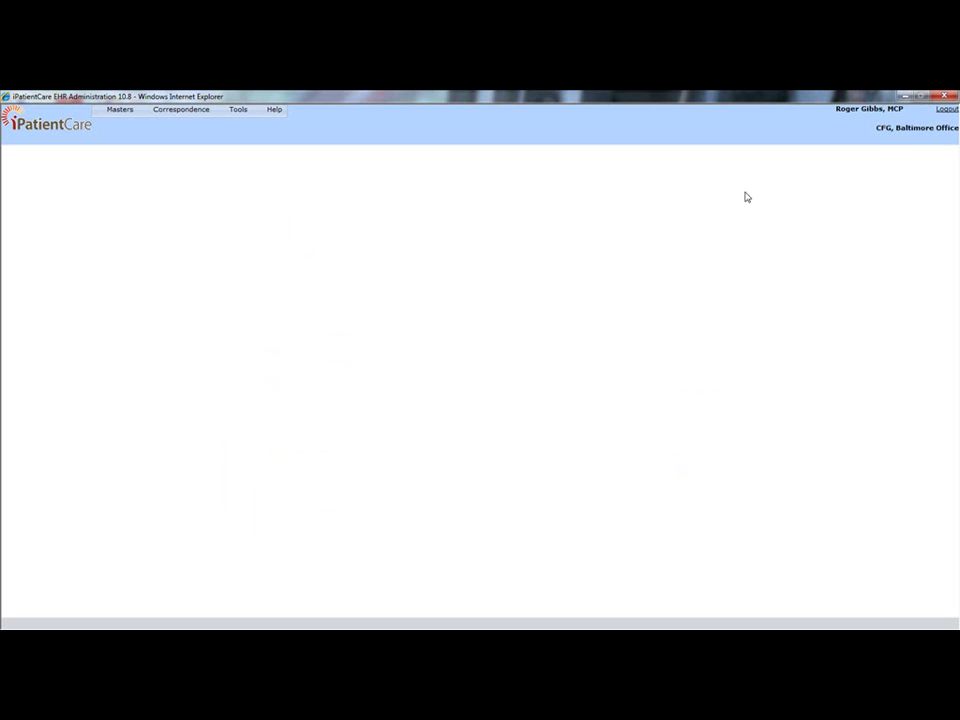
- Log out of Administration and sign in to EHR and EBA with the provider's user name and password
click(946, 109)
text(james)
key(Tab)
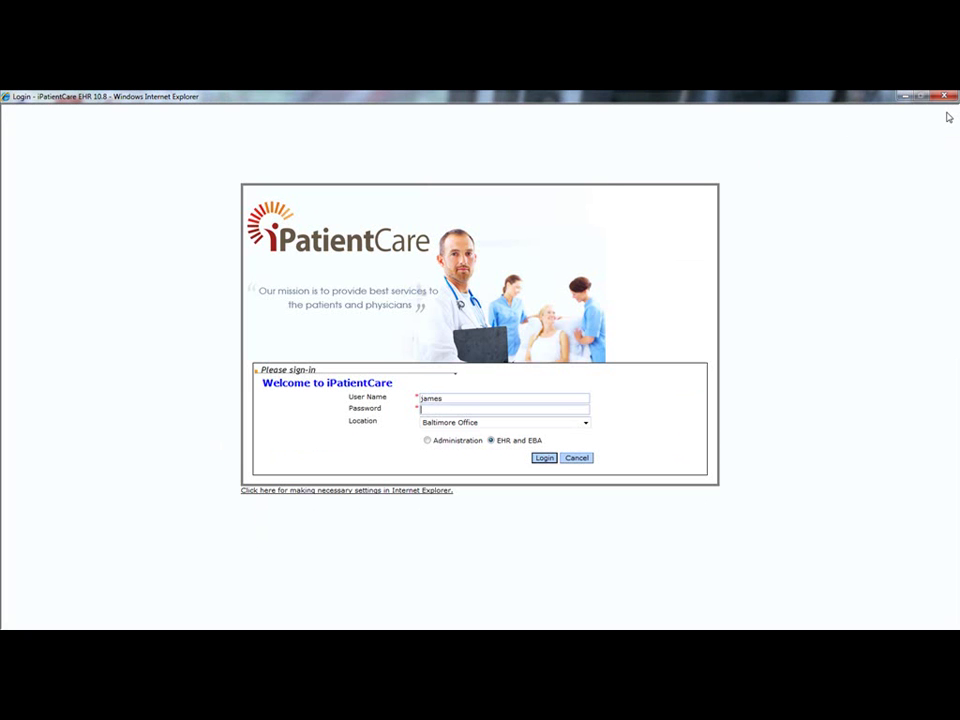
text(••••••••)
key(Return)
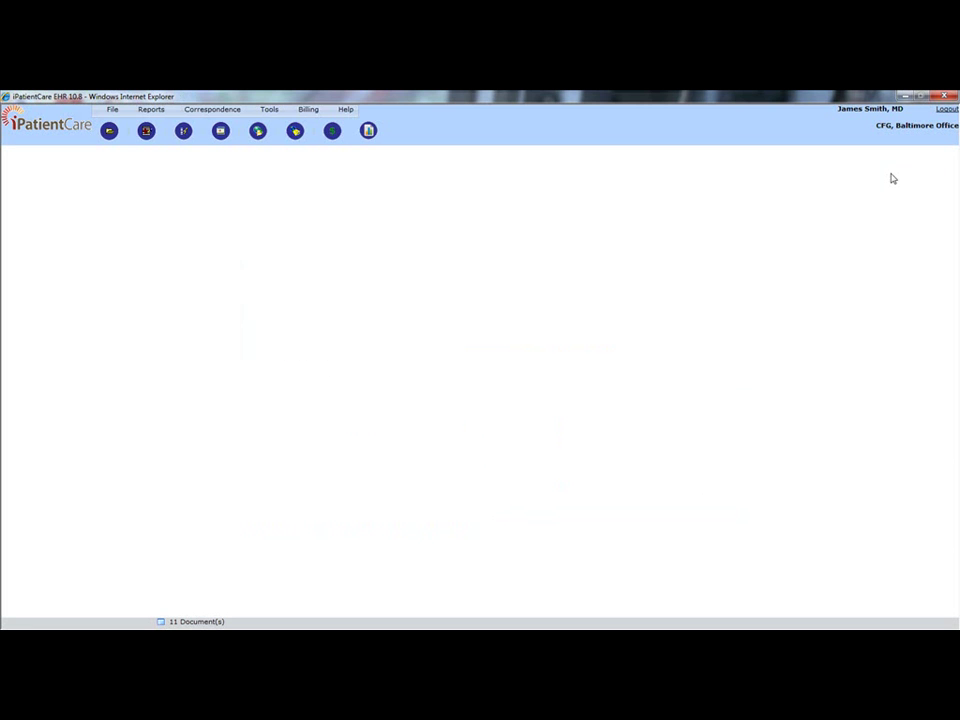
- Open the billing patient account list, view the account details of the patient flagged C0, and return to the list
click(332, 131)
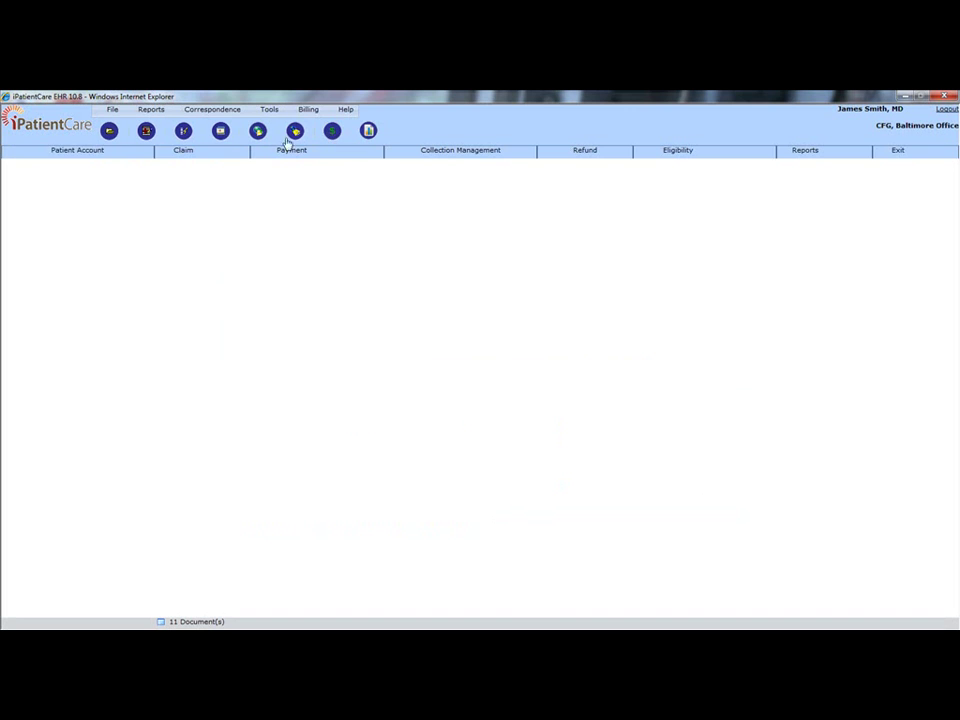
click(91, 152)
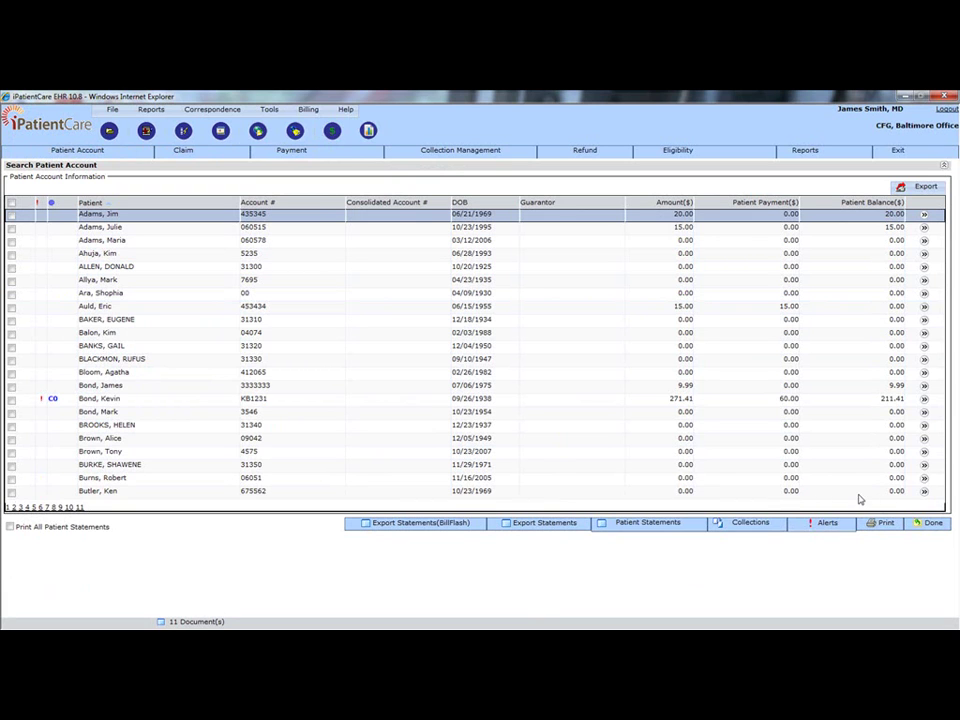
click(924, 400)
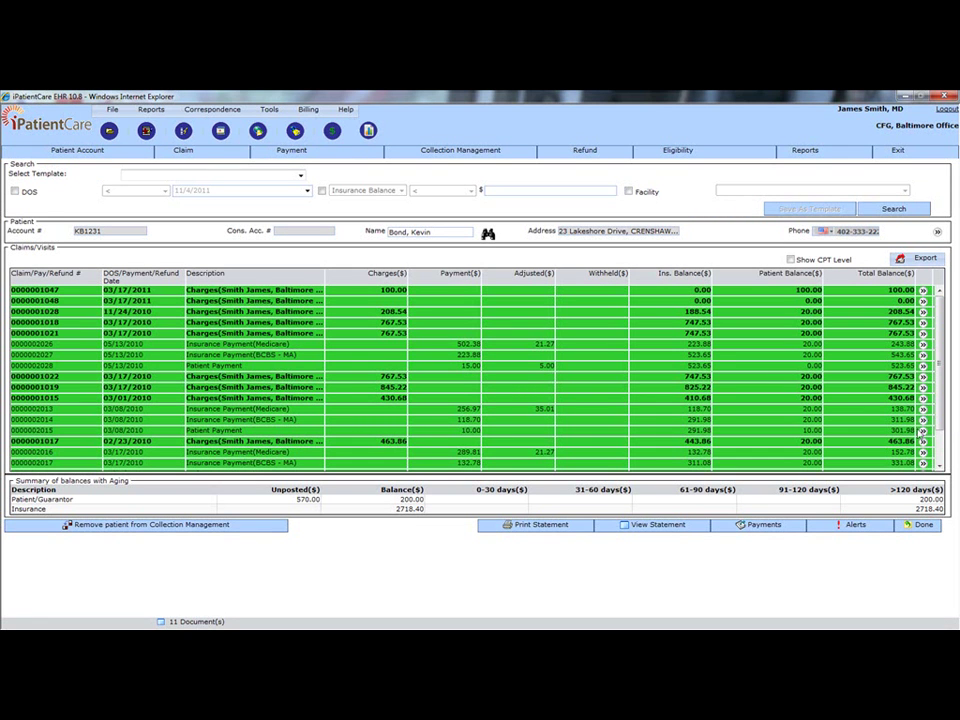
click(920, 525)
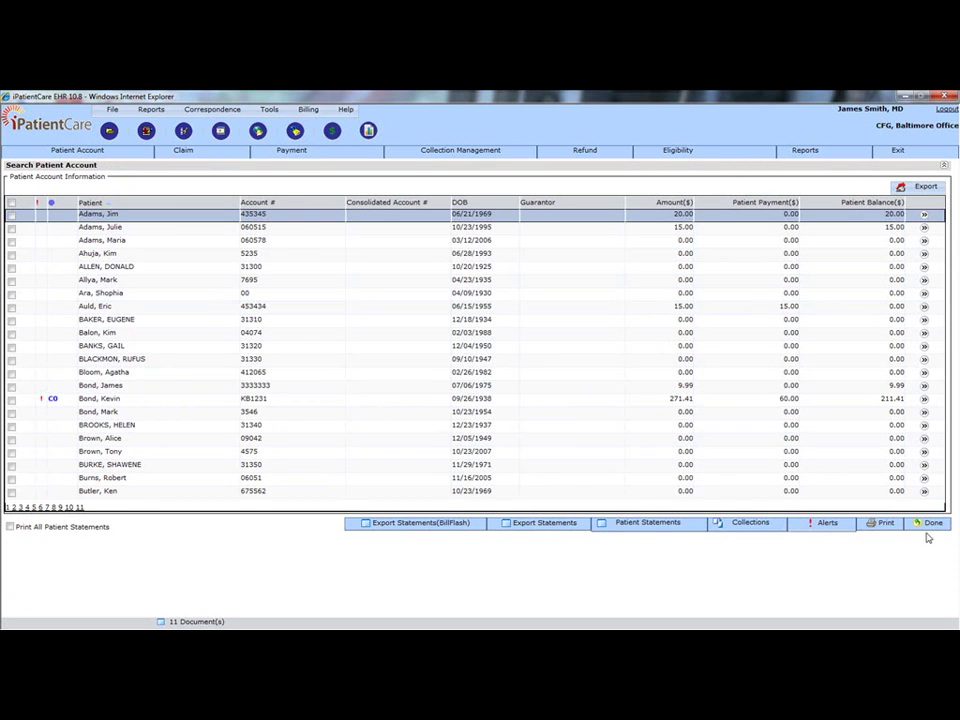
- Try to move the account of the patient flagged C0 to collections
click(11, 401)
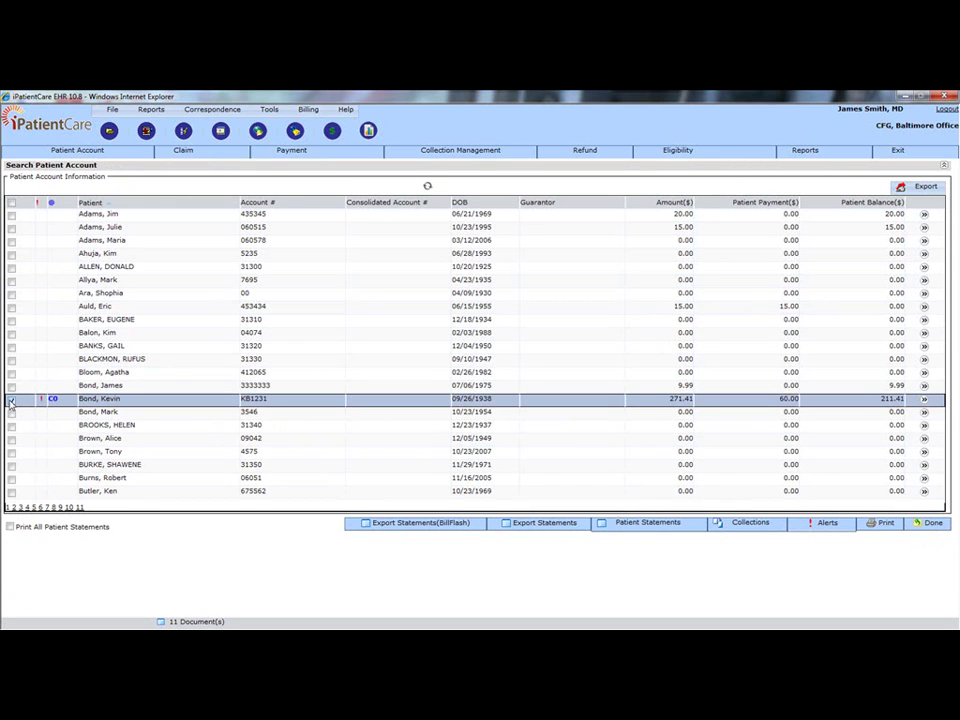
click(748, 522)
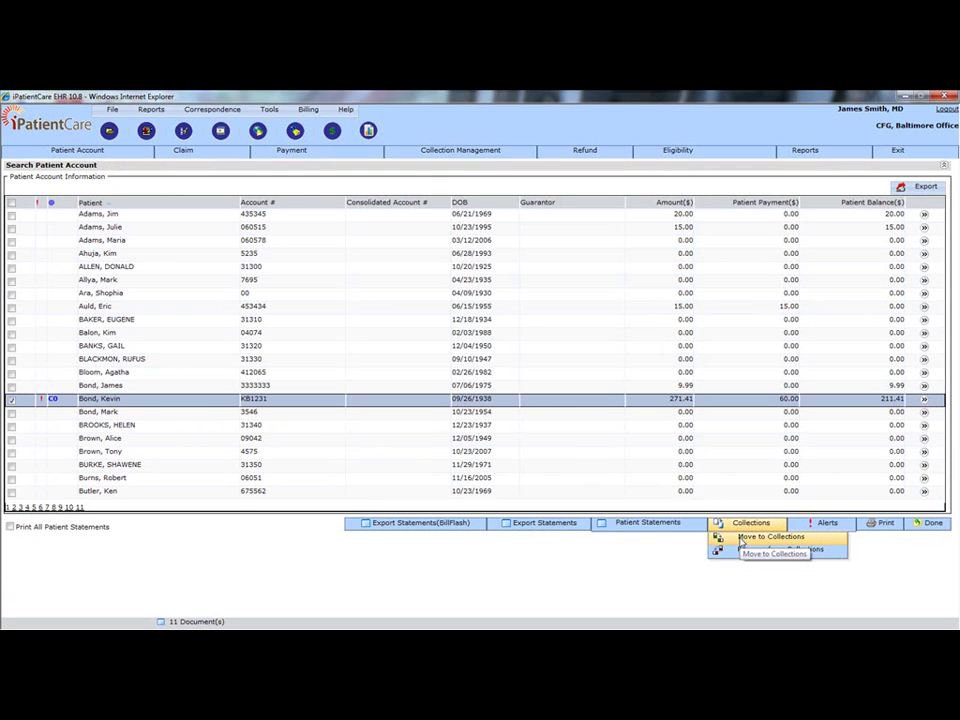
click(741, 538)
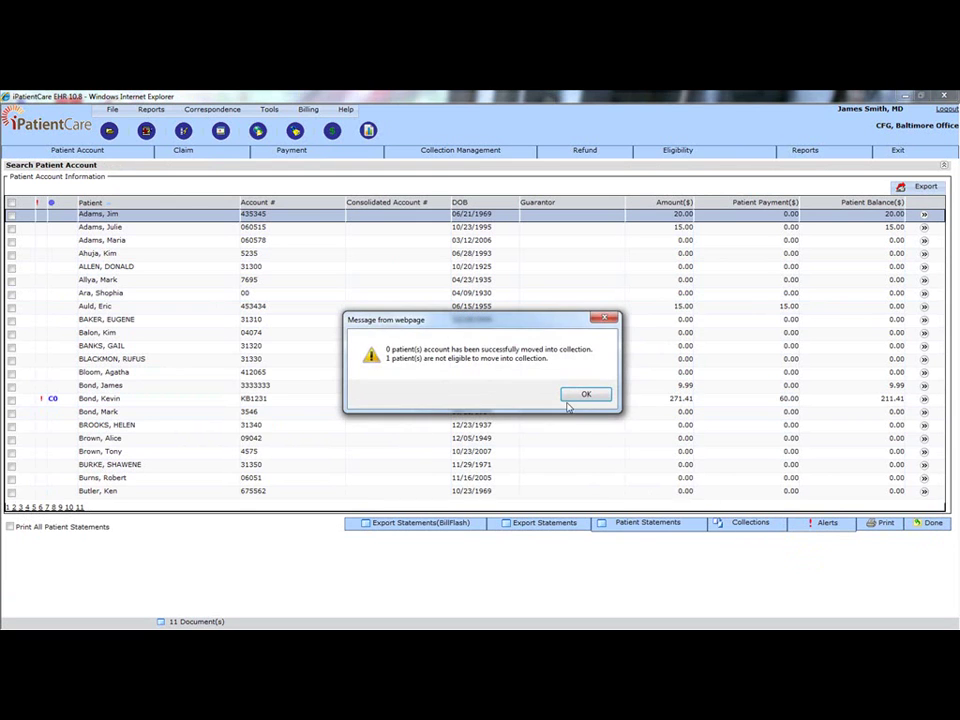
click(570, 393)
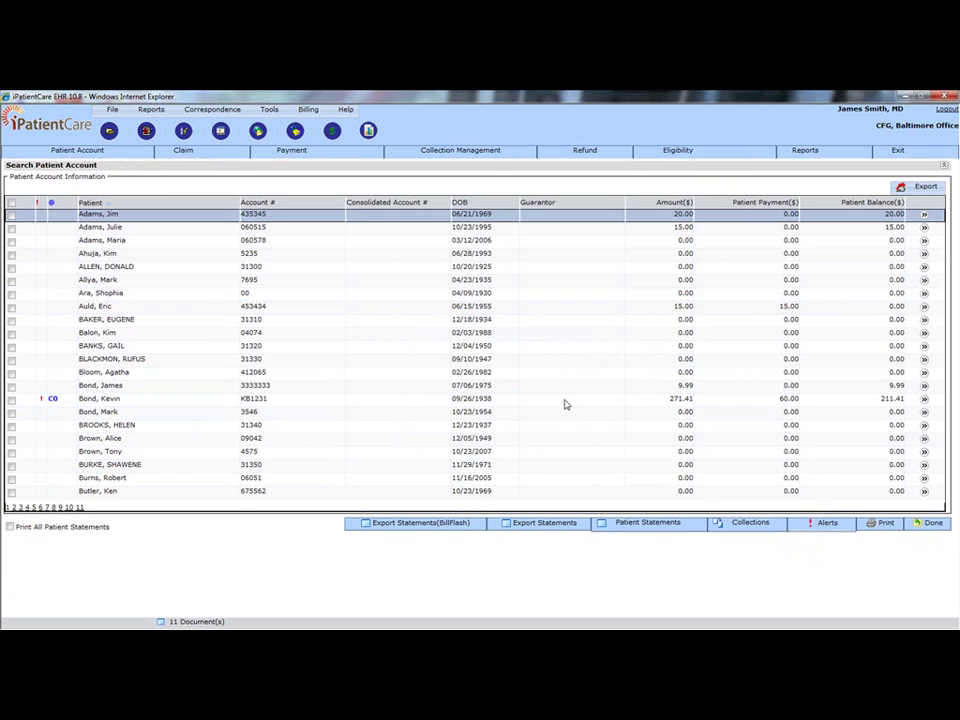